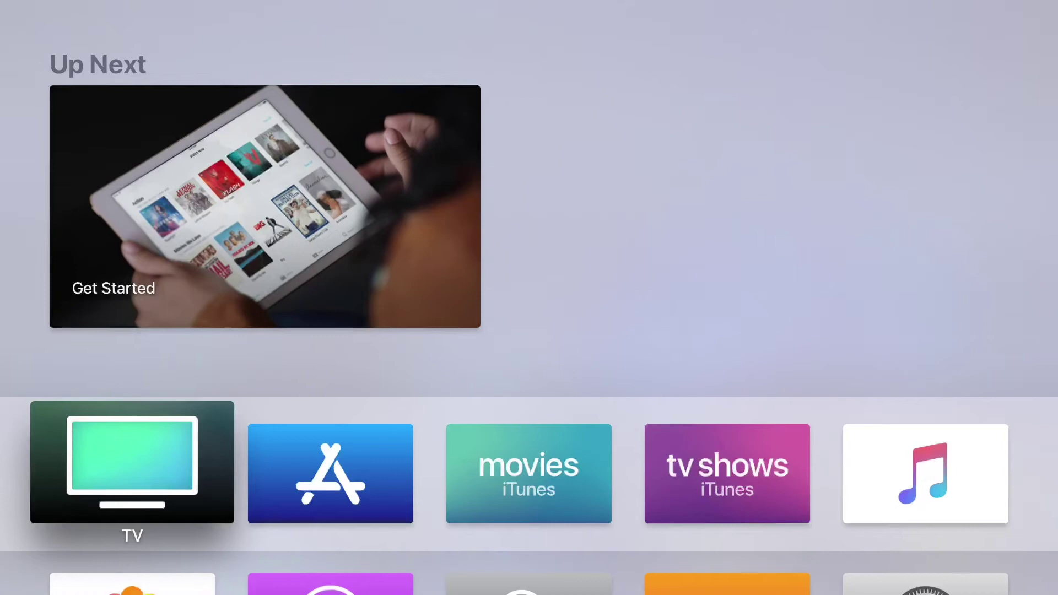
Open the App Store, dismiss its welcome screen and go to the Search tab
{"action": "key", "text": "Right"}
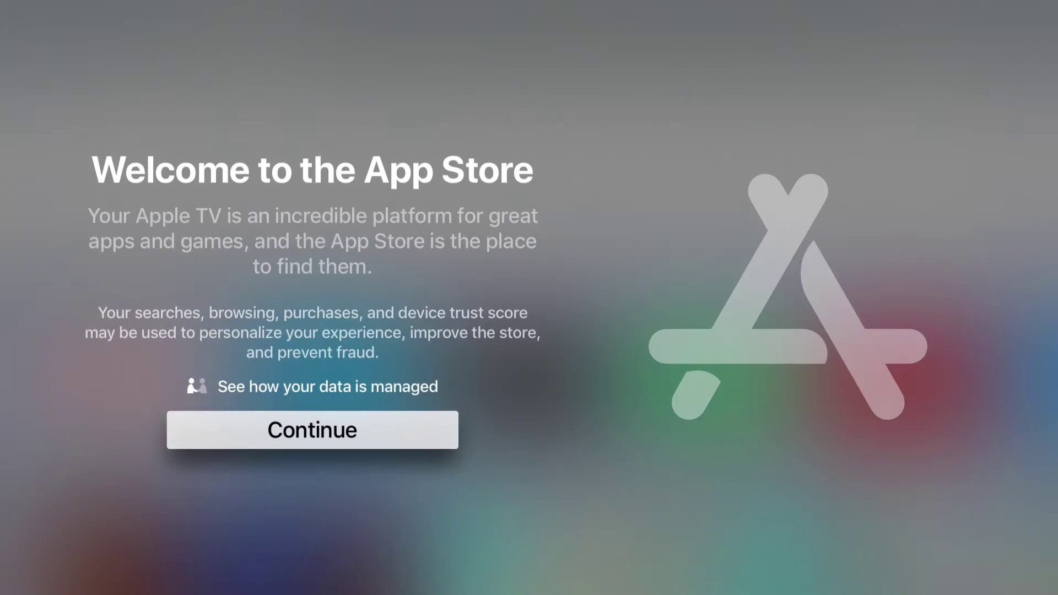
{"action": "key", "text": "Return"}
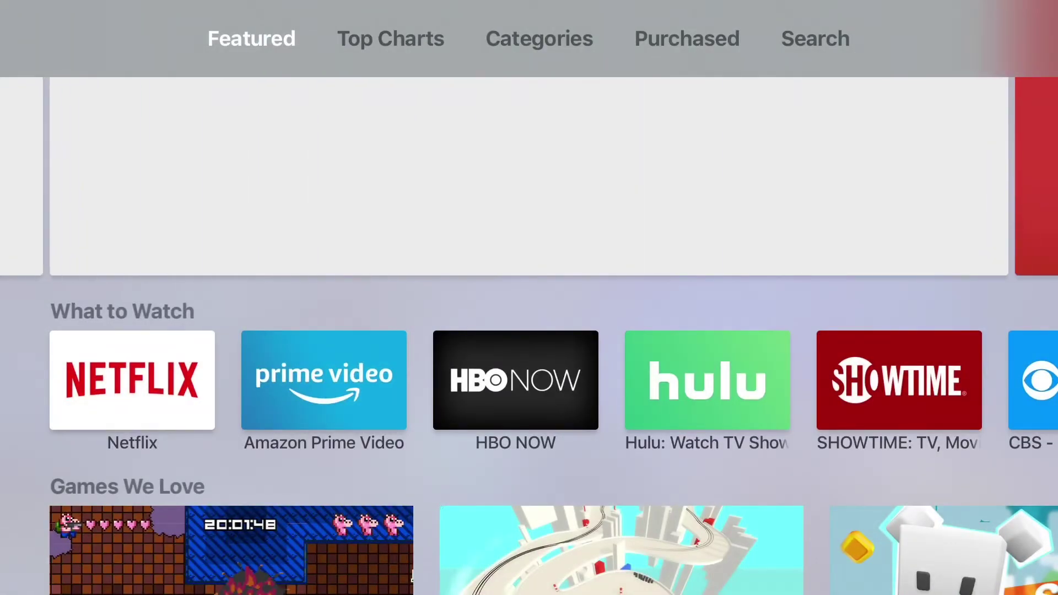
{"action": "key", "text": "Up"}
{"action": "key", "text": "Right"}
{"action": "key", "text": "Right"}
{"action": "key", "text": "Right"}
{"action": "key", "text": "Right"}
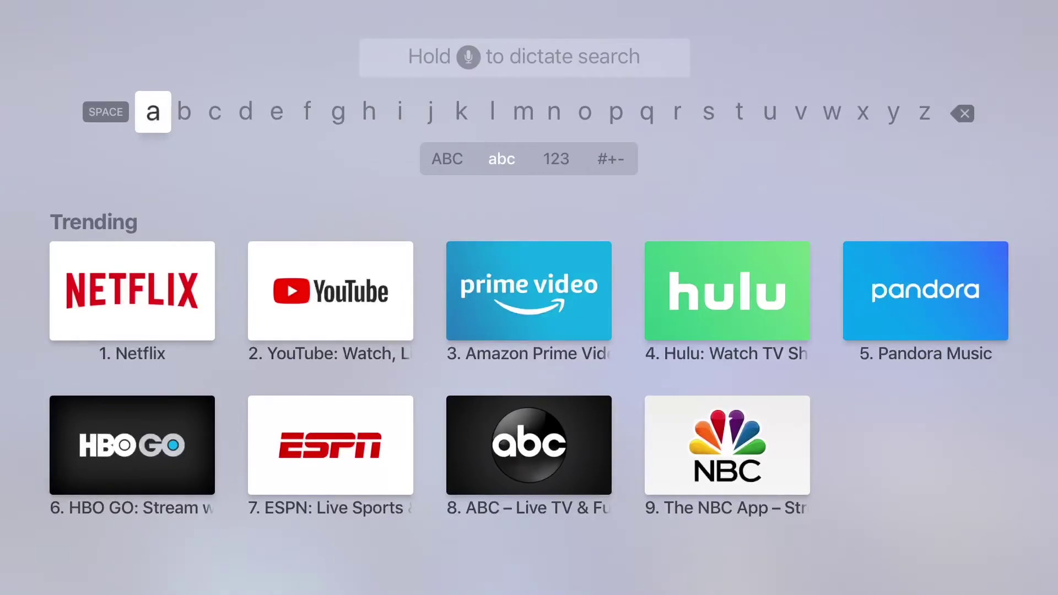
Search for 'pool' and open the PoolSide Live app page from the results
{"action": "key", "text": "Right"}
{"action": "key", "text": "Right"}
{"action": "key", "text": "Right"}
{"action": "key", "text": "Right"}
{"action": "key", "text": "Right"}
{"action": "key", "text": "Right"}
{"action": "key", "text": "Right"}
{"action": "key", "text": "Right"}
{"action": "key", "text": "Right"}
{"action": "key", "text": "Right"}
{"action": "key", "text": "Right"}
{"action": "key", "text": "Right"}
{"action": "key", "text": "Right"}
{"action": "key", "text": "Right"}
{"action": "key", "text": "Right"}
{"action": "key", "text": "Return"}
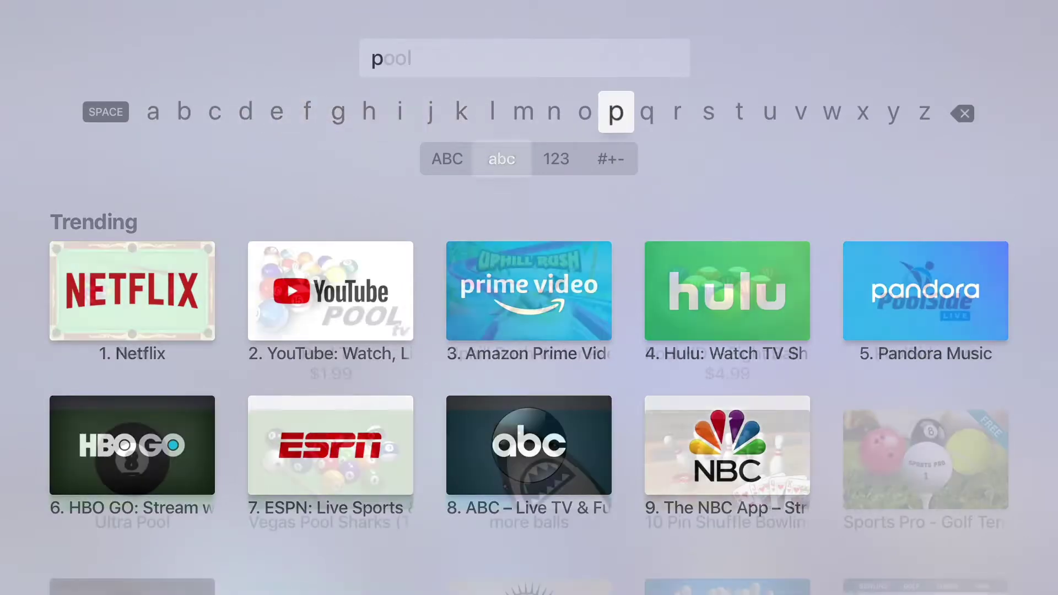
{"action": "key", "text": "Down"}
{"action": "key", "text": "Down"}
{"action": "key", "text": "Right"}
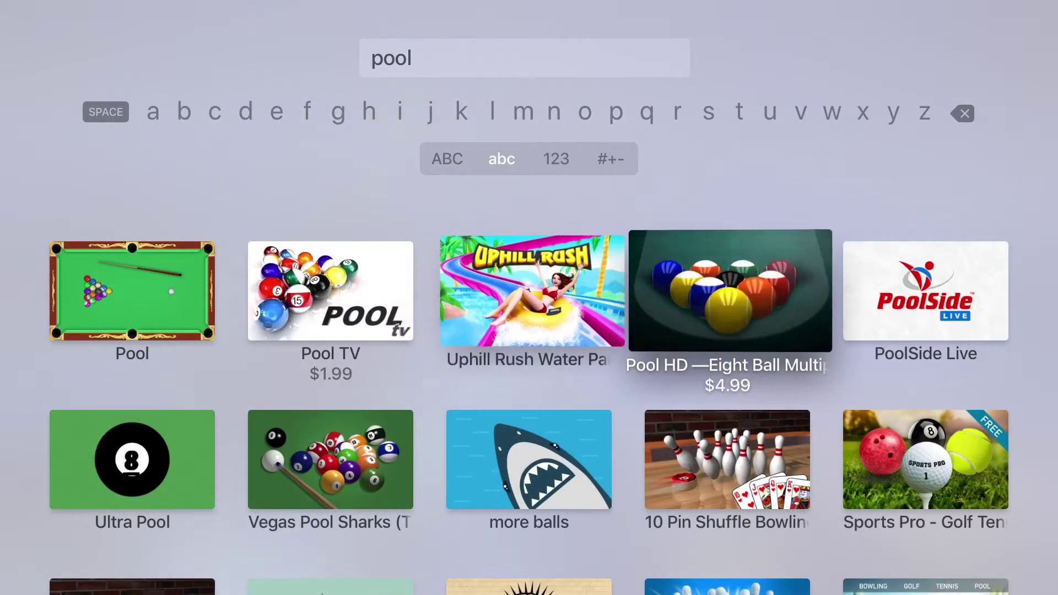
{"action": "key", "text": "Right"}
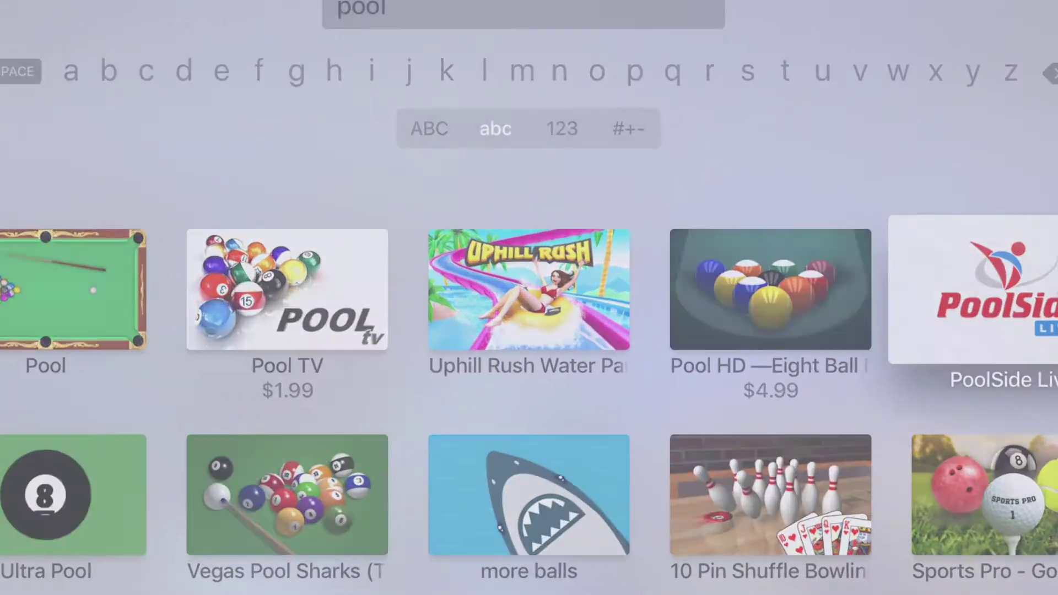
{"action": "key", "text": "Return"}
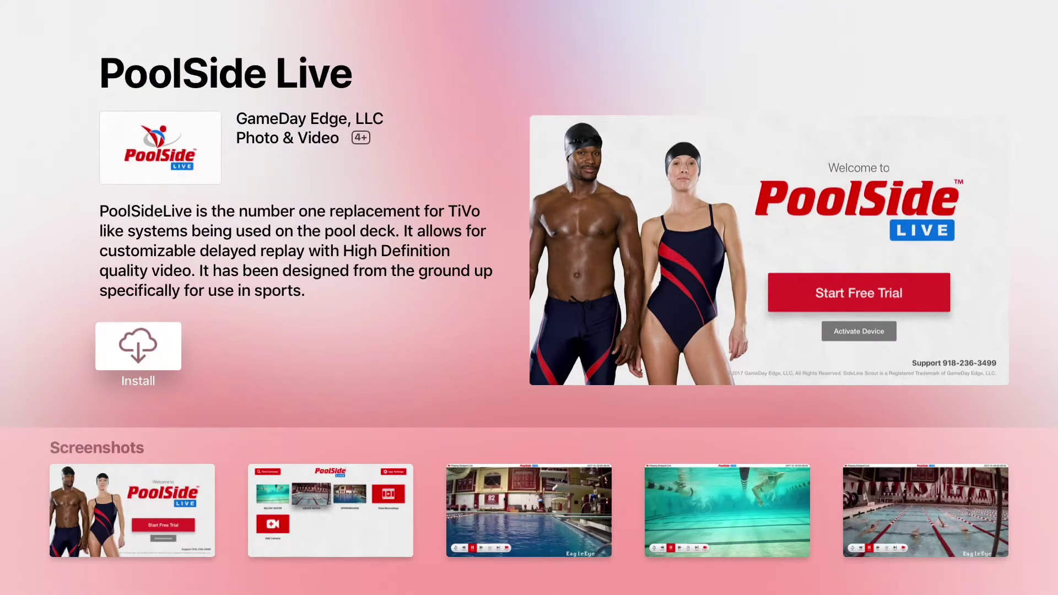
Install PoolSide Live, then go back to the home screen
{"action": "key", "text": "Return"}
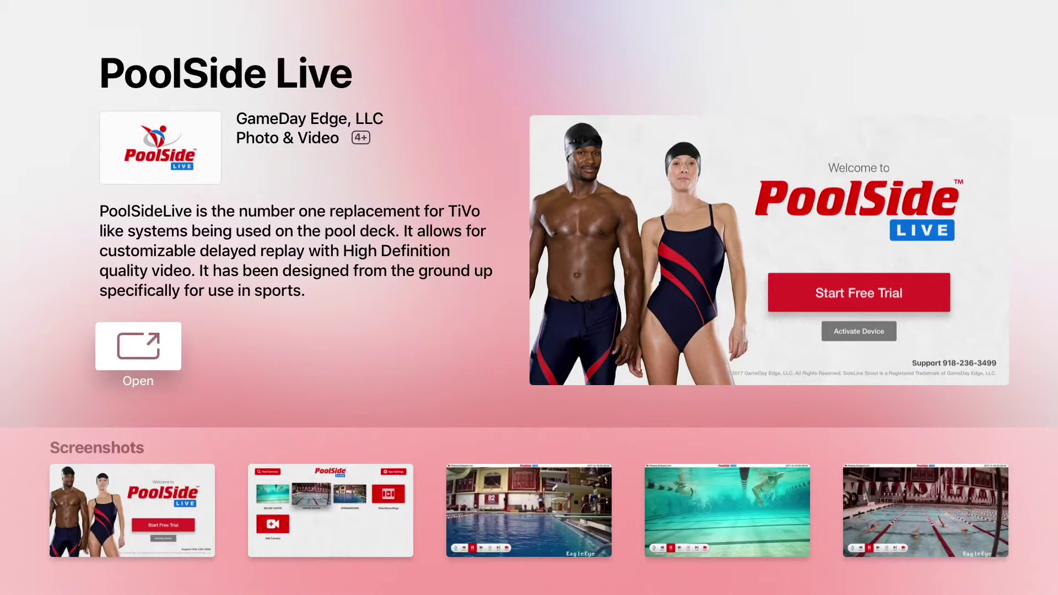
{"action": "key", "text": "Home"}
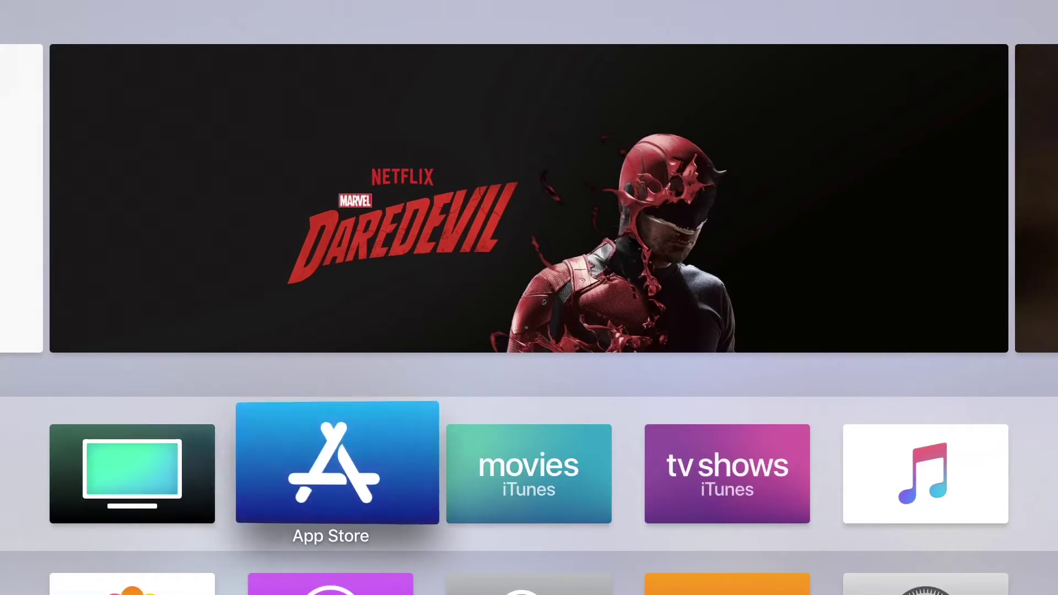
In Settings > General > Screen Saver, set Start After to Never
{"action": "key", "text": "Right"}
{"action": "key", "text": "Right"}
{"action": "key", "text": "Right"}
{"action": "key", "text": "Down"}
{"action": "key", "text": "Return"}
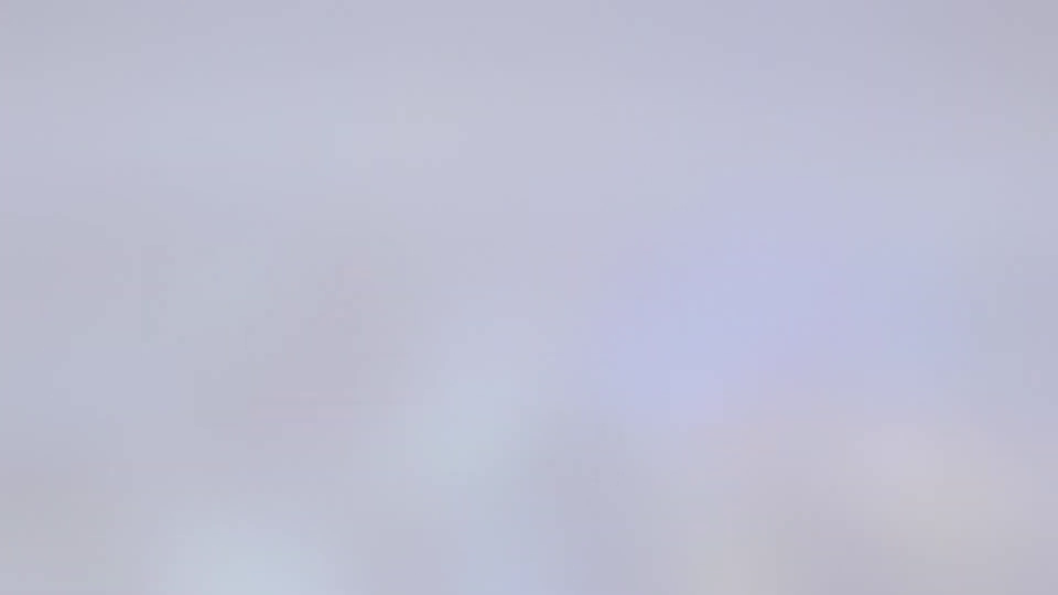
{"action": "key", "text": "Return"}
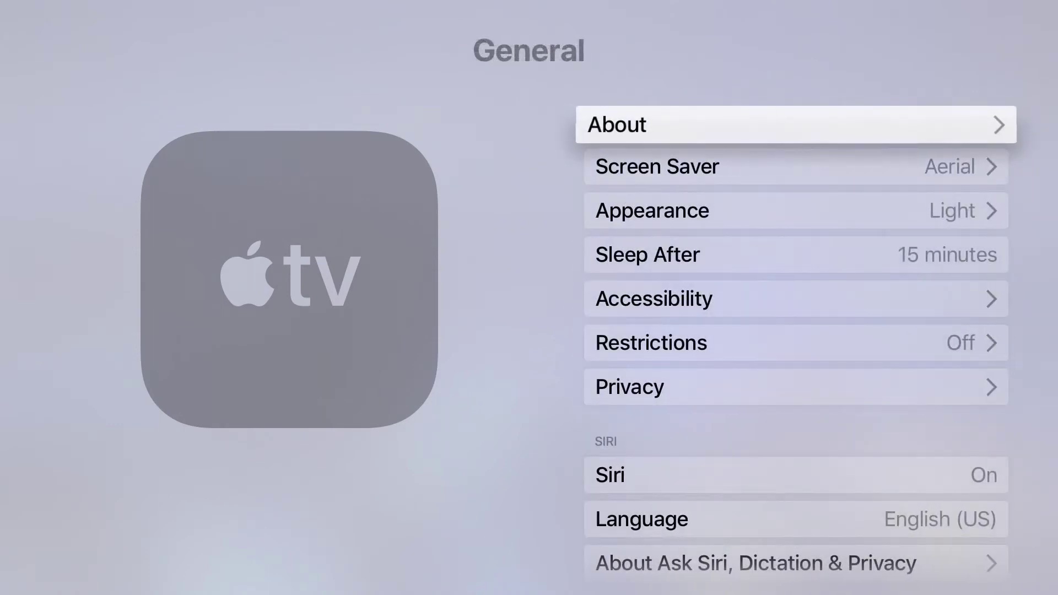
{"action": "key", "text": "Down"}
{"action": "key", "text": "Return"}
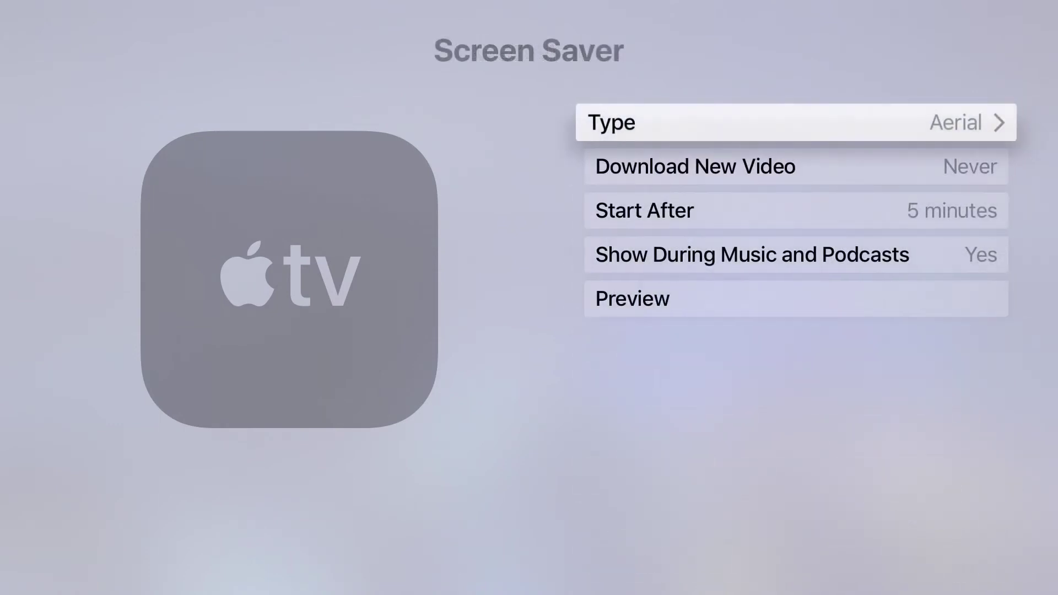
{"action": "key", "text": "Down"}
{"action": "key", "text": "Down"}
{"action": "key", "text": "Return"}
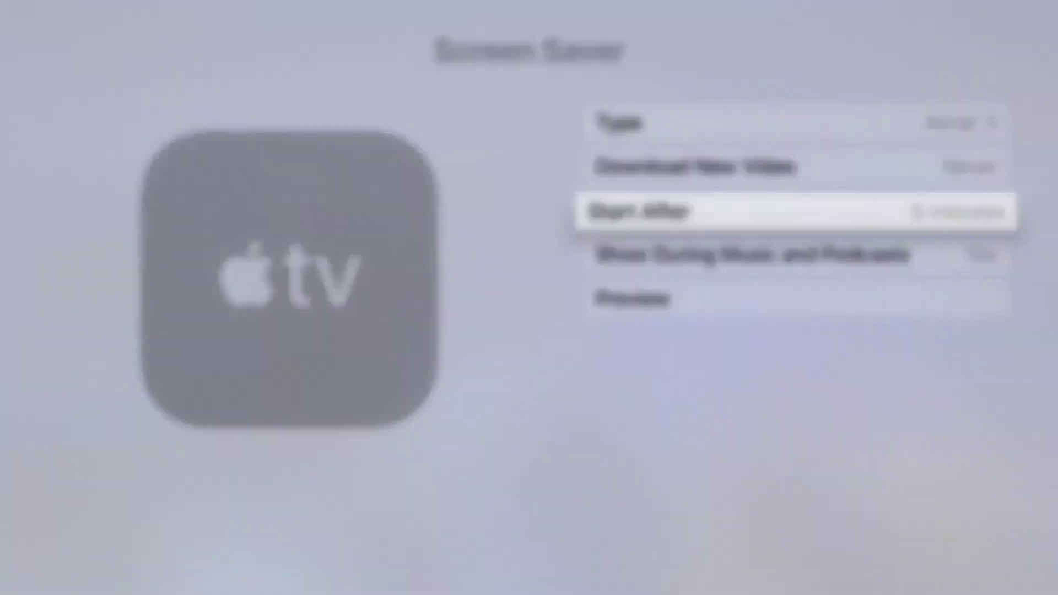
{"action": "key", "text": "Up"}
{"action": "key", "text": "Up"}
{"action": "key", "text": "Return"}
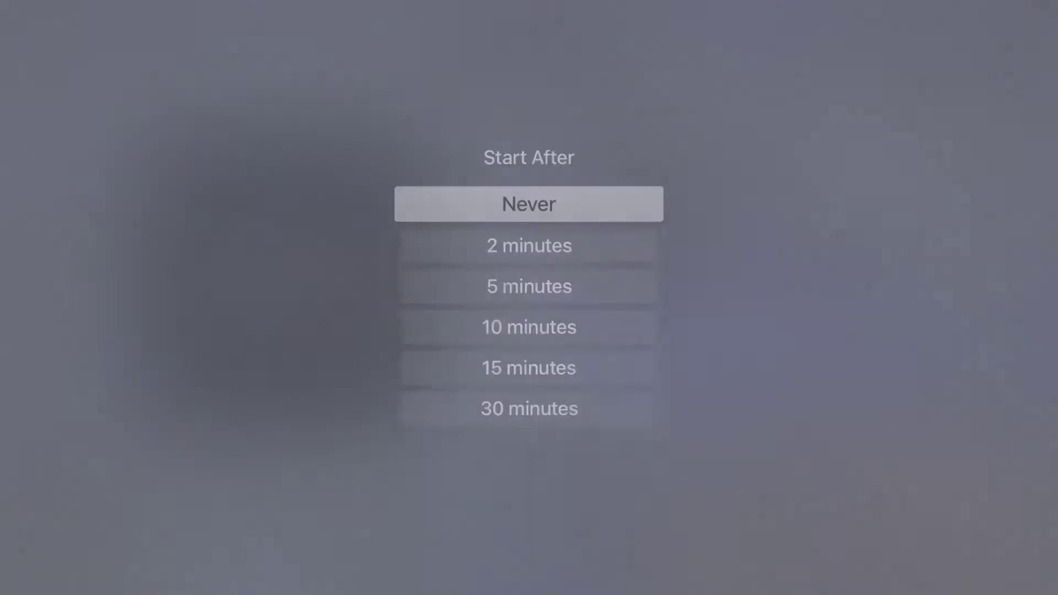
{"action": "key", "text": "Down"}
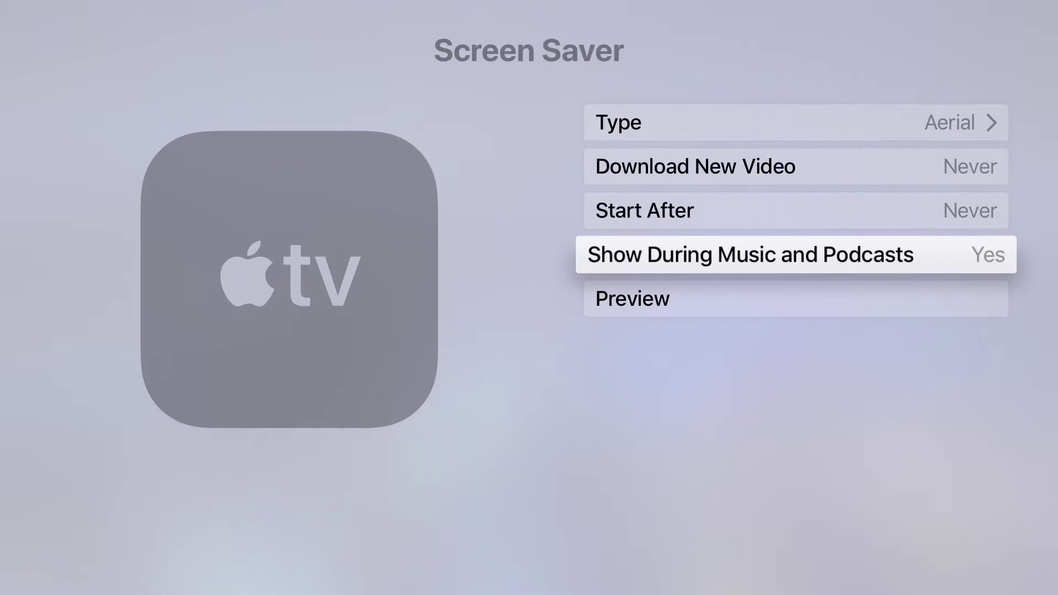
{"action": "key", "text": "Escape"}
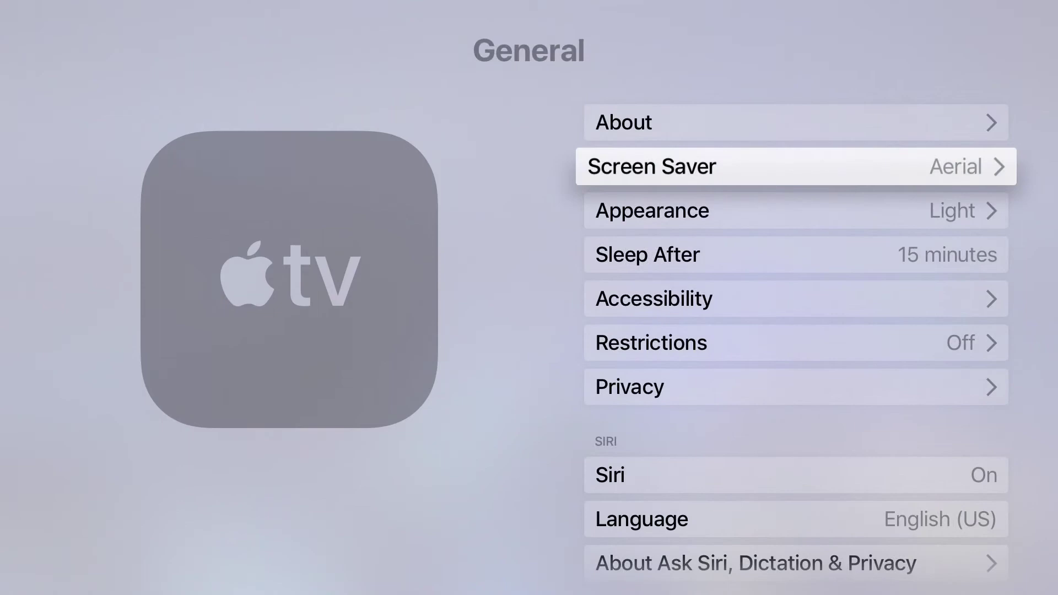
Set General > Sleep After to Never and return to the home screen
{"action": "key", "text": "Down"}
{"action": "key", "text": "Down"}
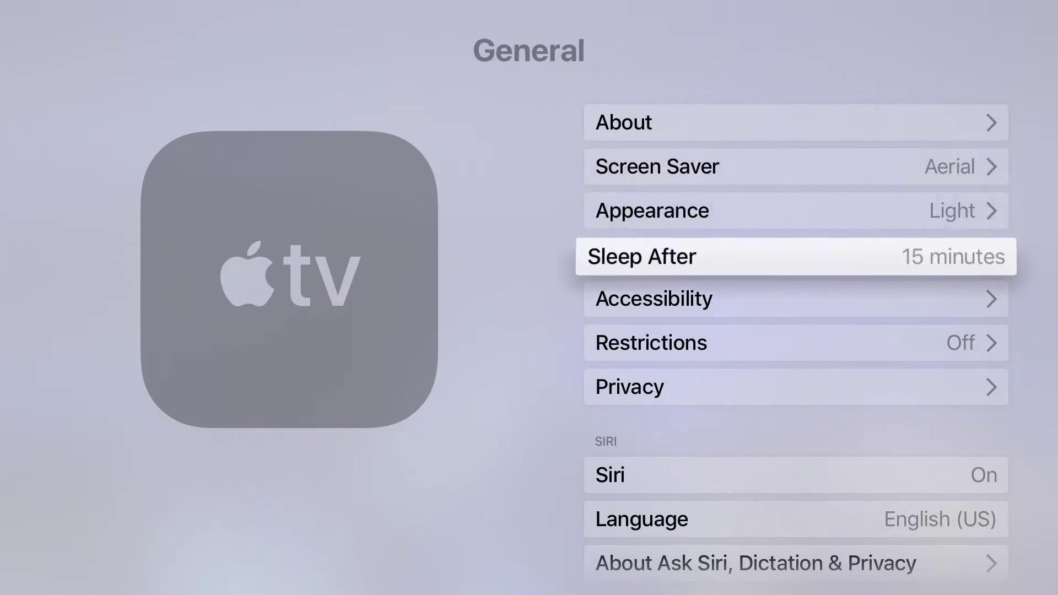
{"action": "key", "text": "Return"}
{"action": "key", "text": "Up"}
{"action": "key", "text": "Return"}
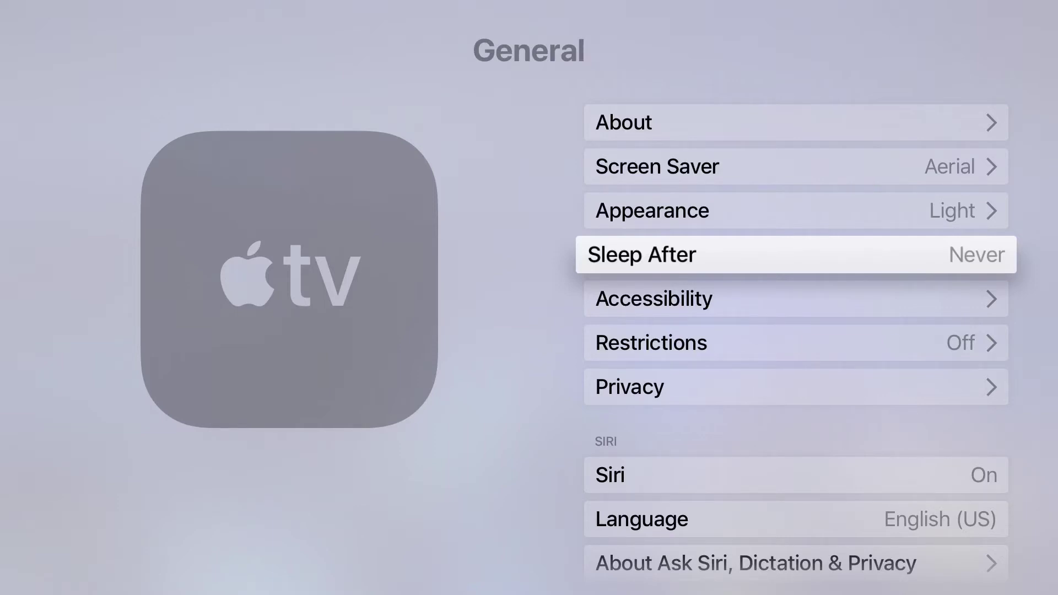
{"action": "key", "text": "Escape"}
{"action": "key", "text": "Escape"}
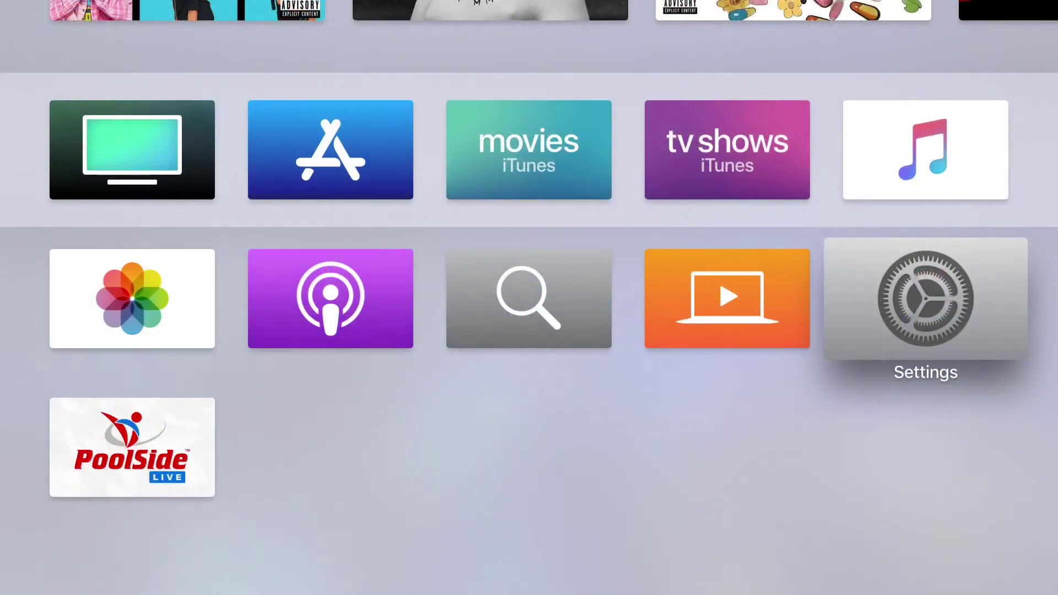
Launch PoolSide Live and choose Activate Device on its welcome screen
{"action": "key", "text": "Down"}
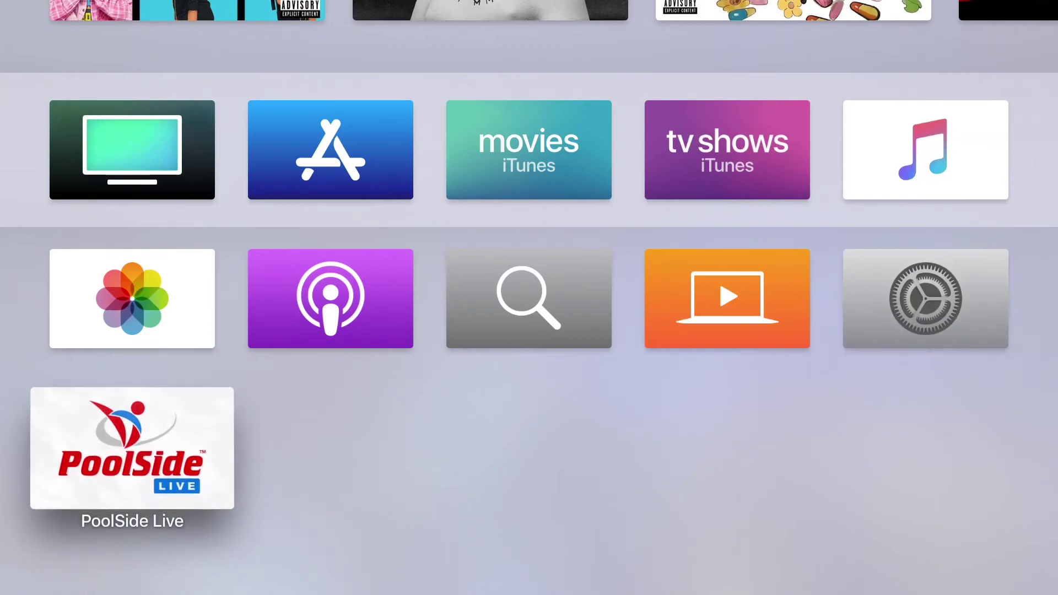
{"action": "key", "text": "Return"}
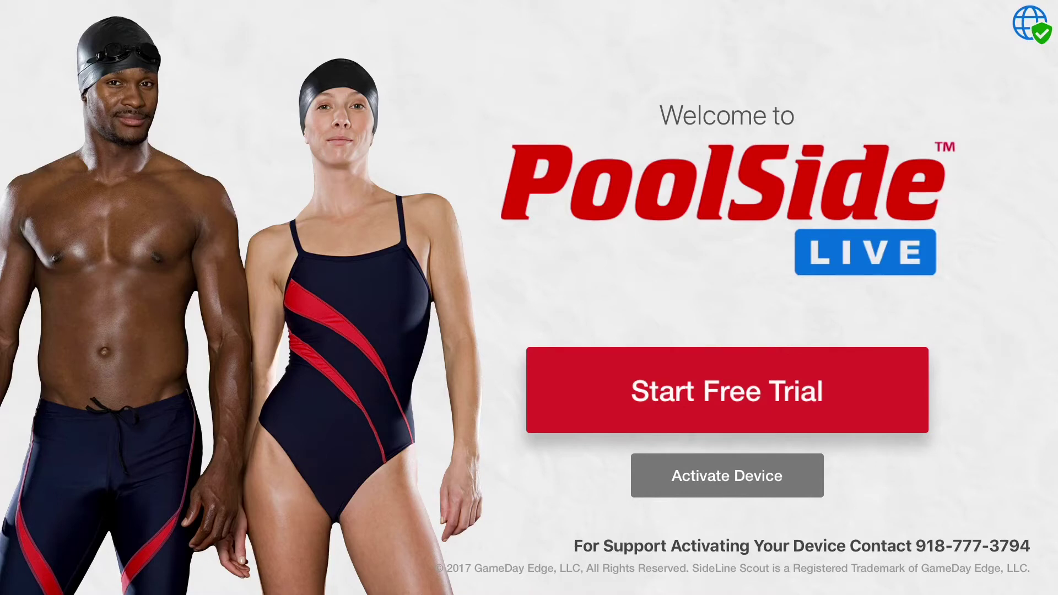
{"action": "key", "text": "Down"}
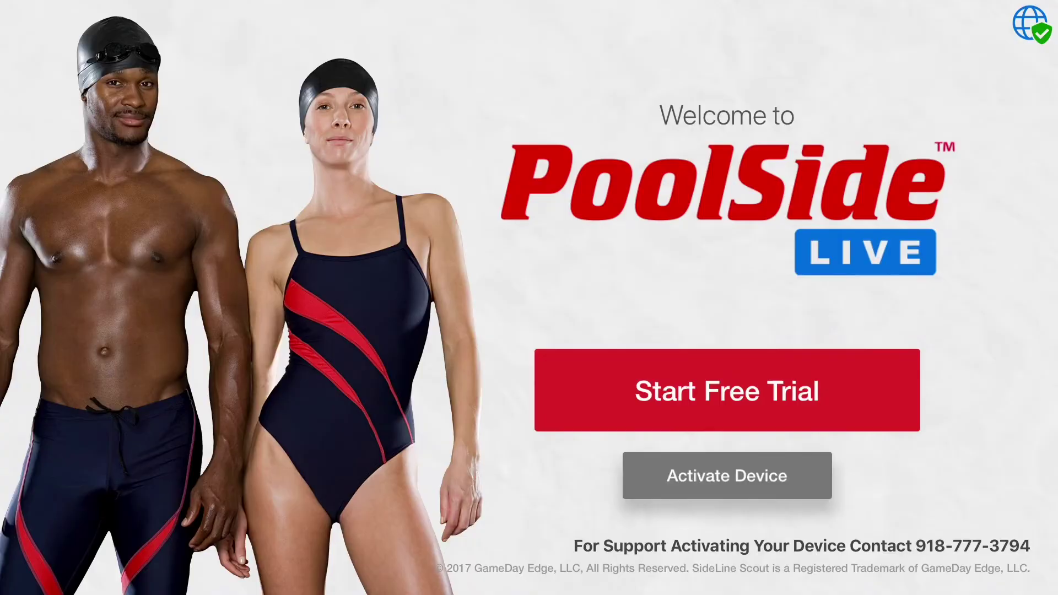
{"action": "key", "text": "Return"}
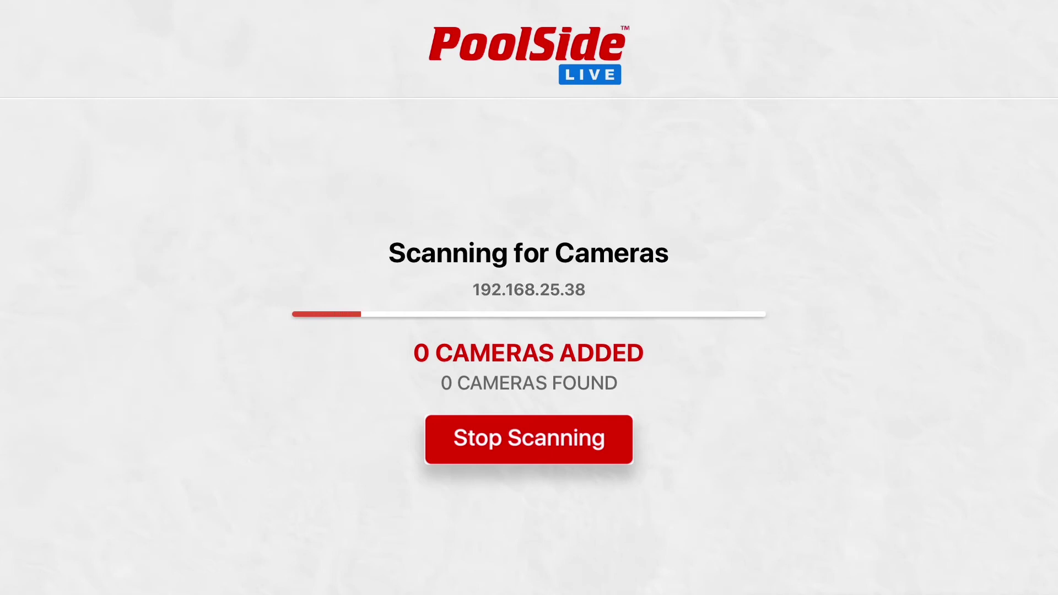
Choose Stop Scanning to end the camera search and reach the main menu
{"action": "key", "text": "Return"}
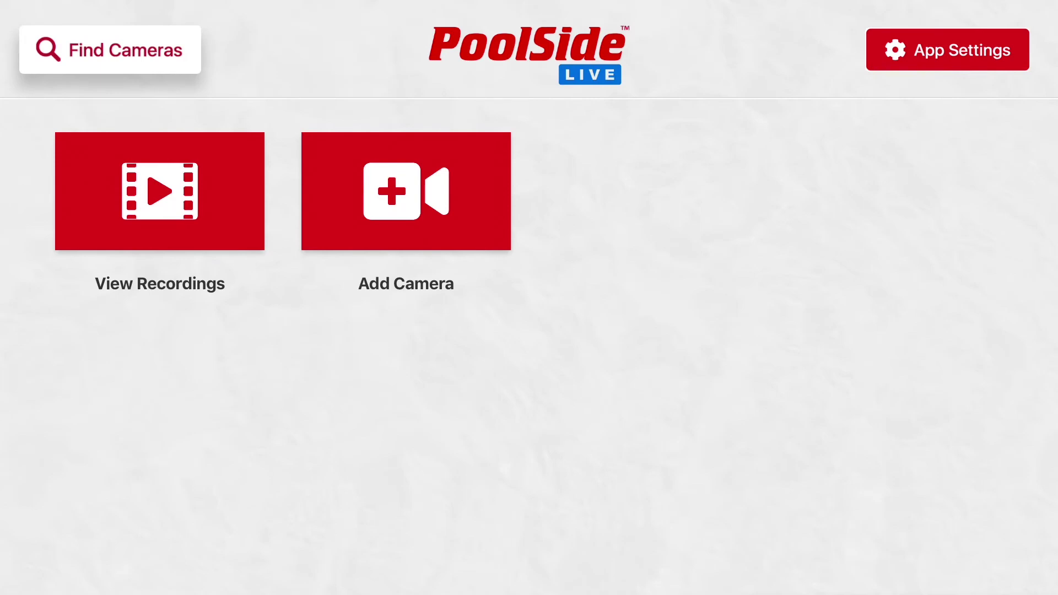
Switch to Settings through the app switcher and open Network > Wi-Fi
{"action": "key", "text": "Home"}
{"action": "key", "text": "Home"}
{"action": "key", "text": "Left"}
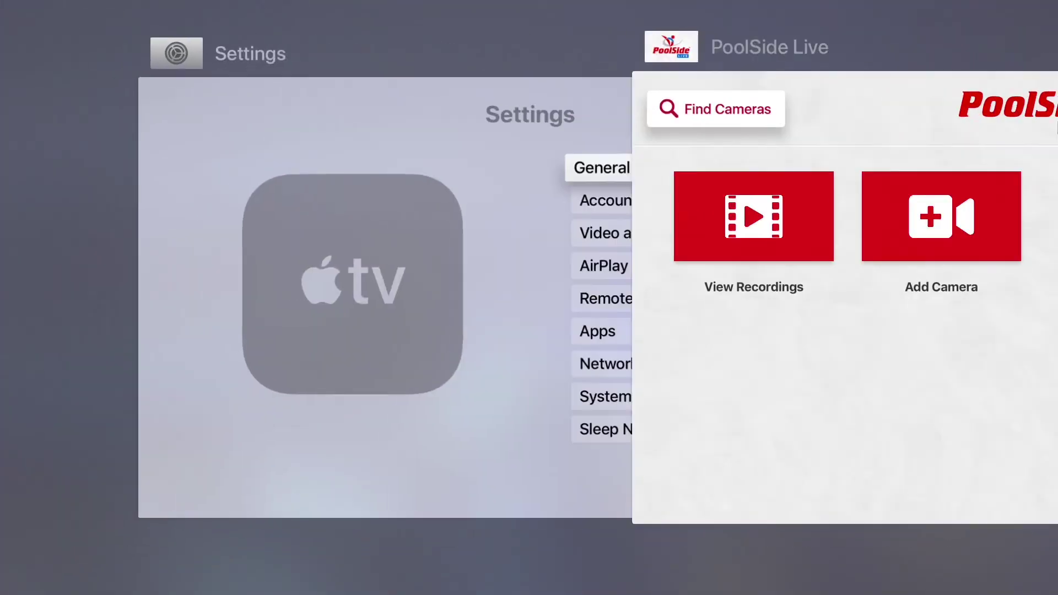
{"action": "key", "text": "Return"}
{"action": "key", "text": "Down"}
{"action": "key", "text": "Down"}
{"action": "key", "text": "Down"}
{"action": "key", "text": "Down"}
{"action": "key", "text": "Down"}
{"action": "key", "text": "Down"}
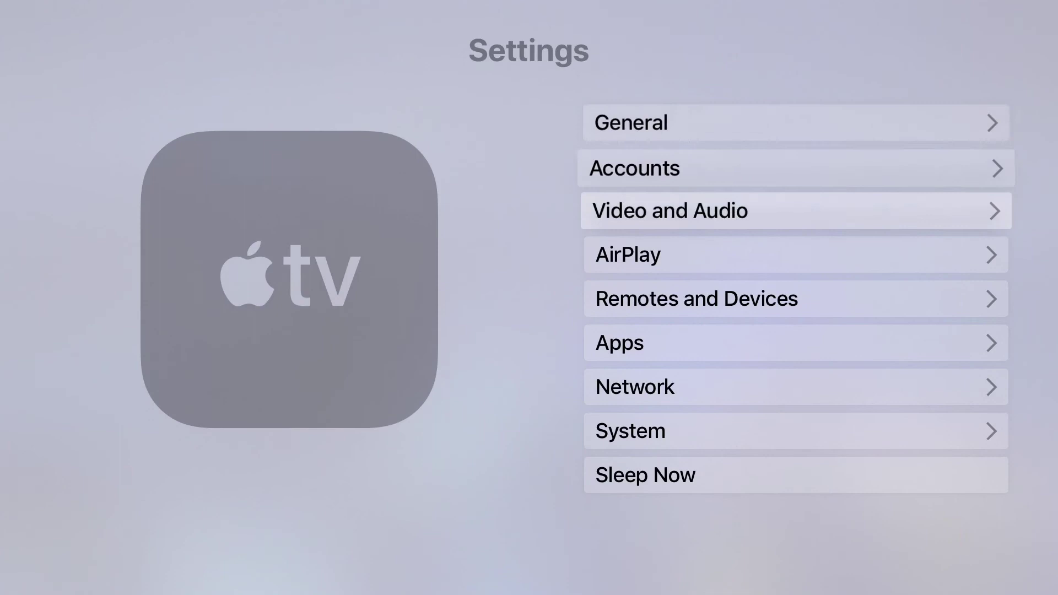
{"action": "key", "text": "Return"}
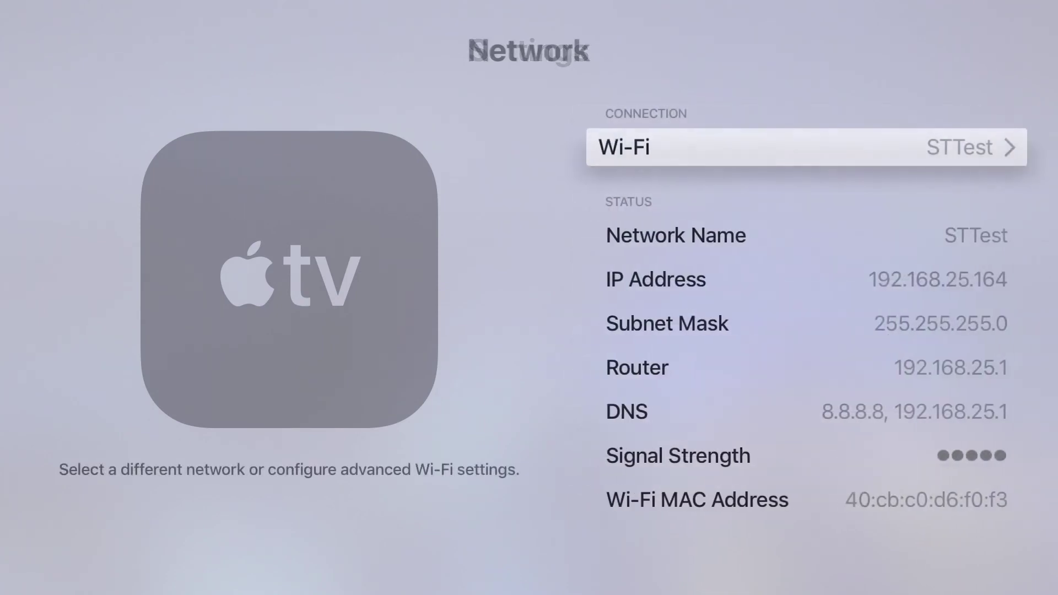
{"action": "key", "text": "Return"}
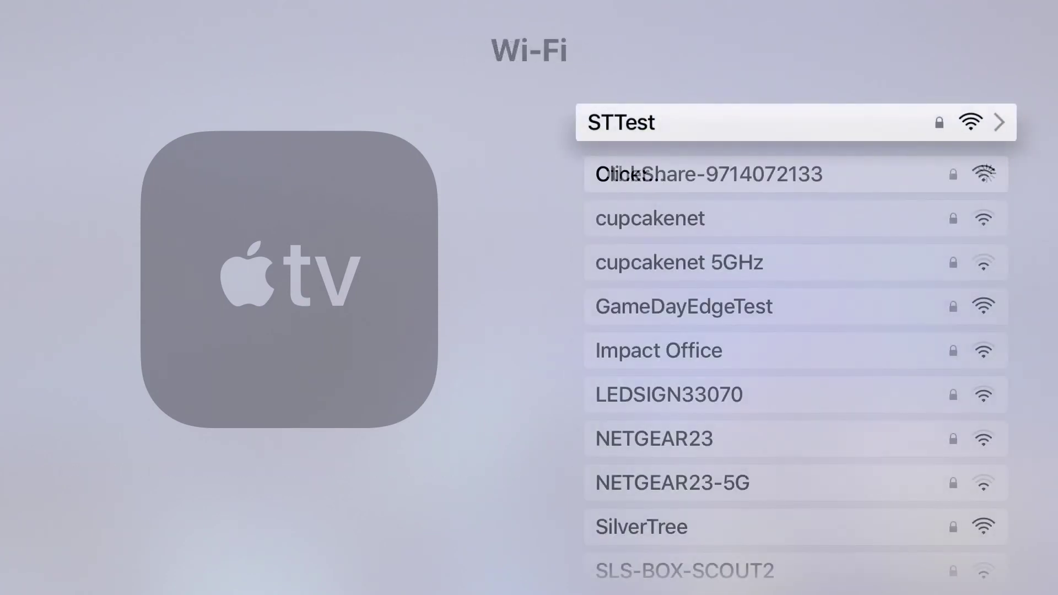